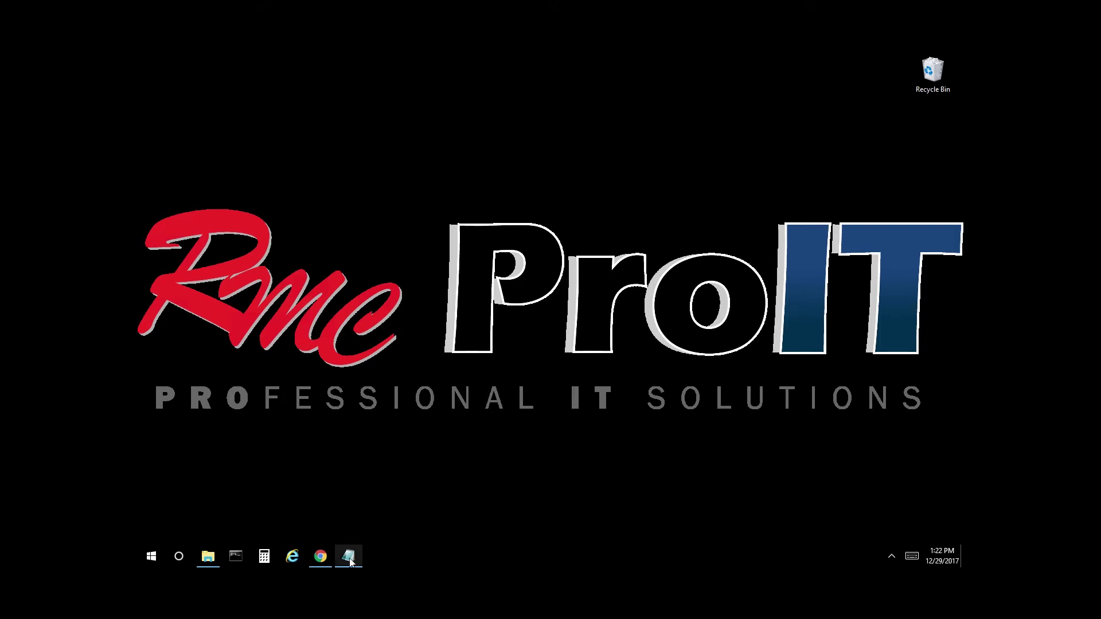
Step: Review the notes listing the required items, then return to the copier login page
click(348, 557)
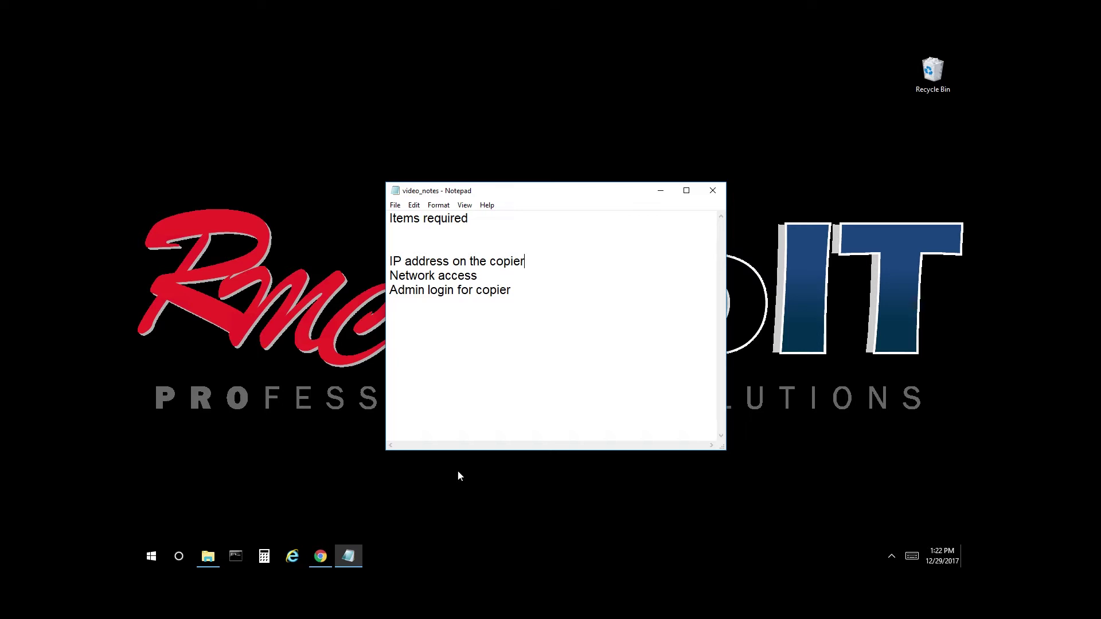
click(660, 191)
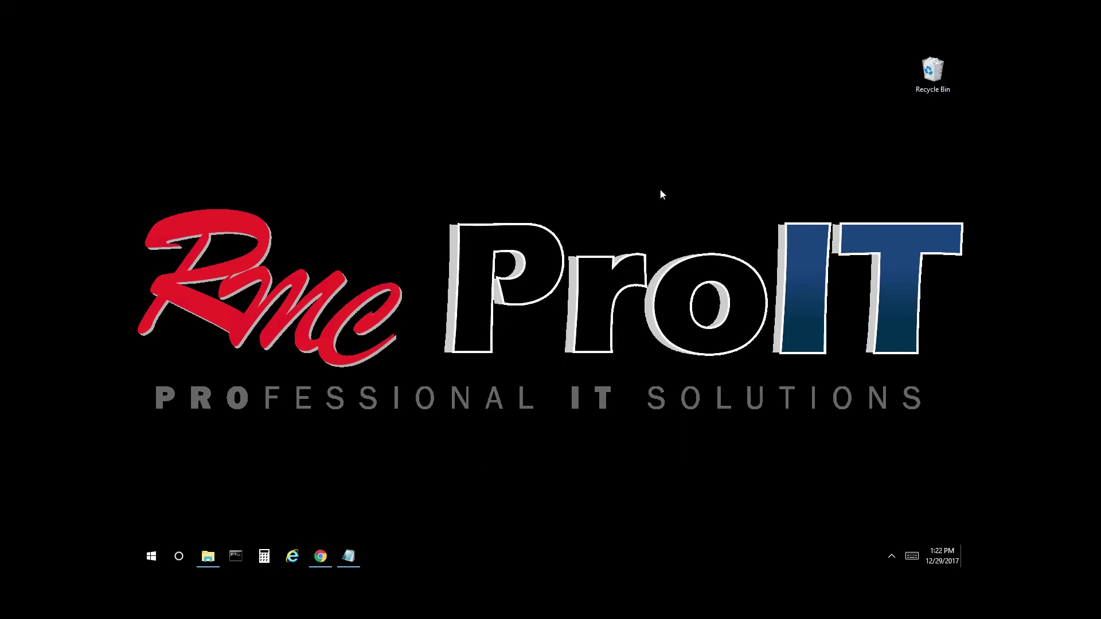
click(321, 558)
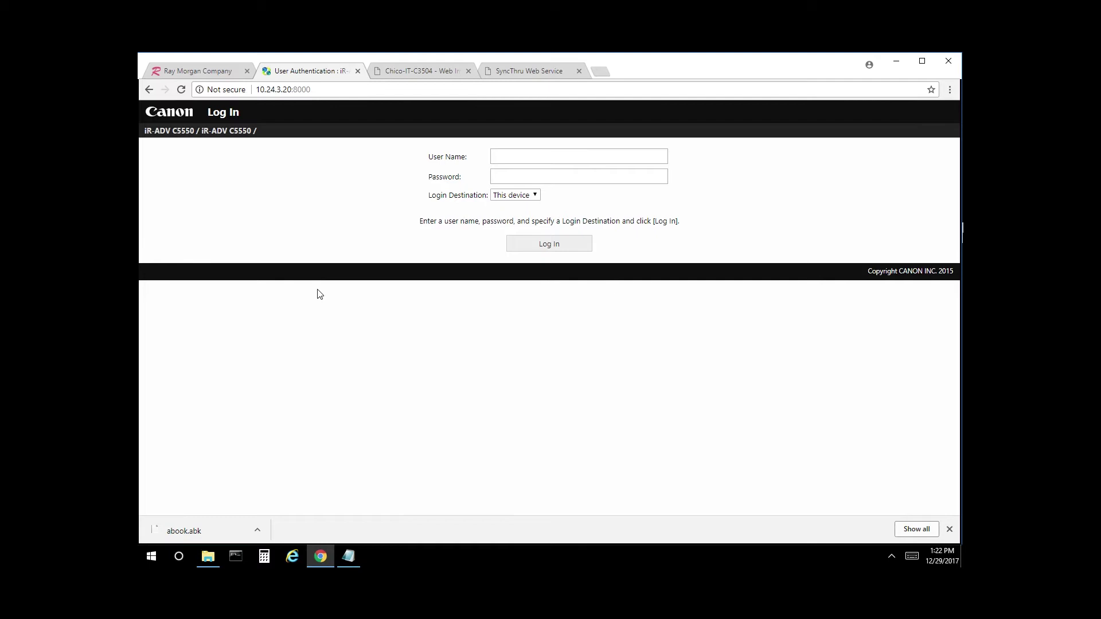
click(493, 88)
Step: Log in to the Remote UI as Administrator with the account password
click(538, 158)
text(Administr)
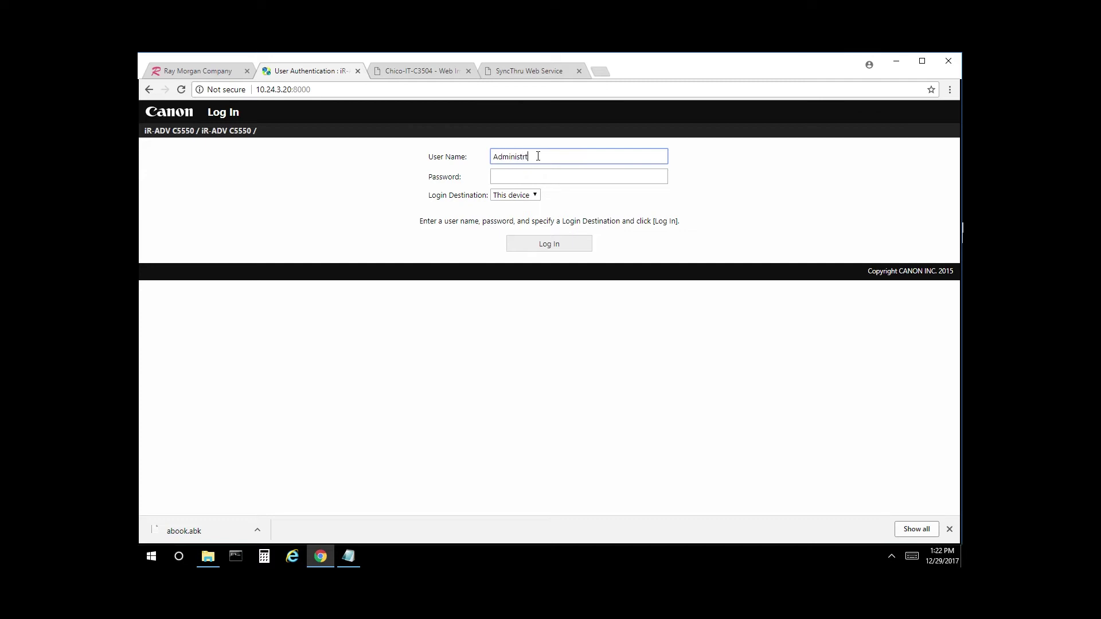
text(ator)
key(Tab)
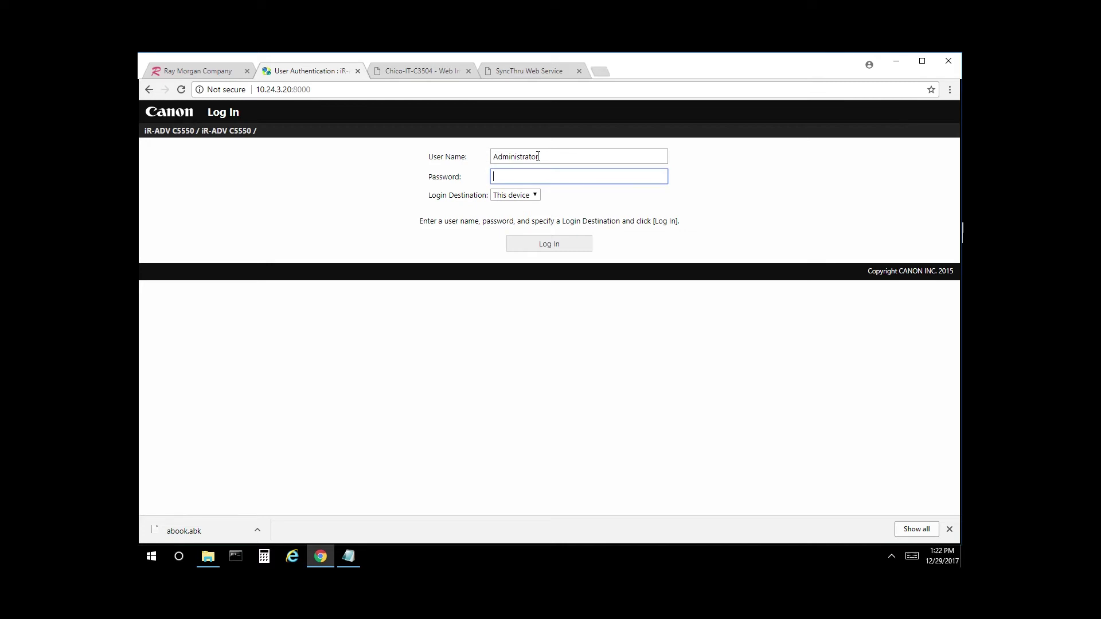
text(•••••••)
click(549, 246)
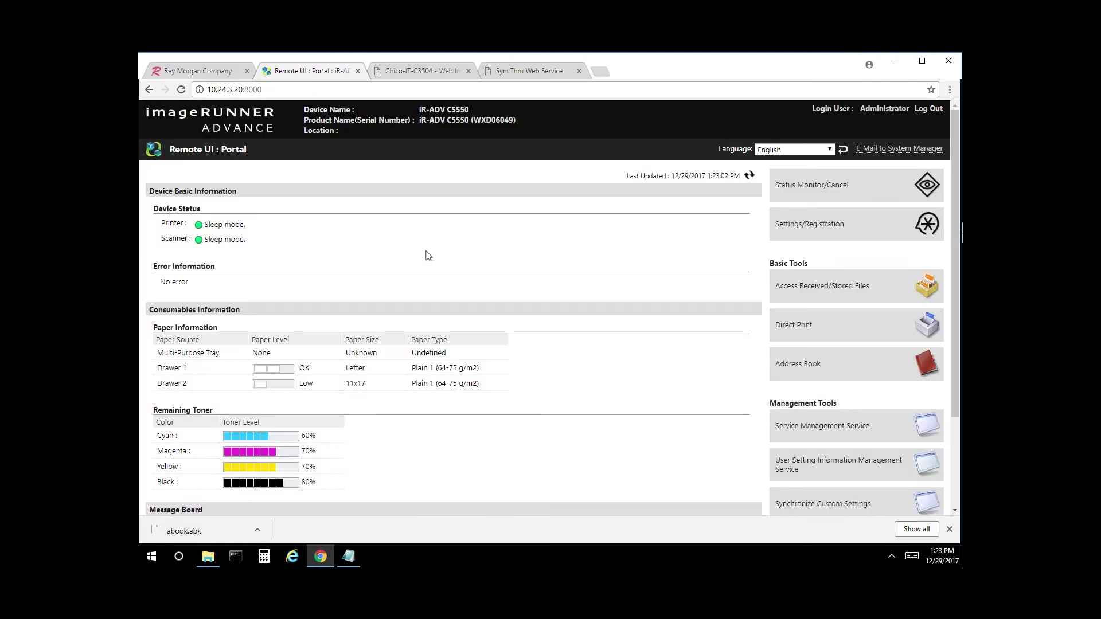
Step: Enable Include Password When Exporting Address Book under Set Destination and save it
click(791, 225)
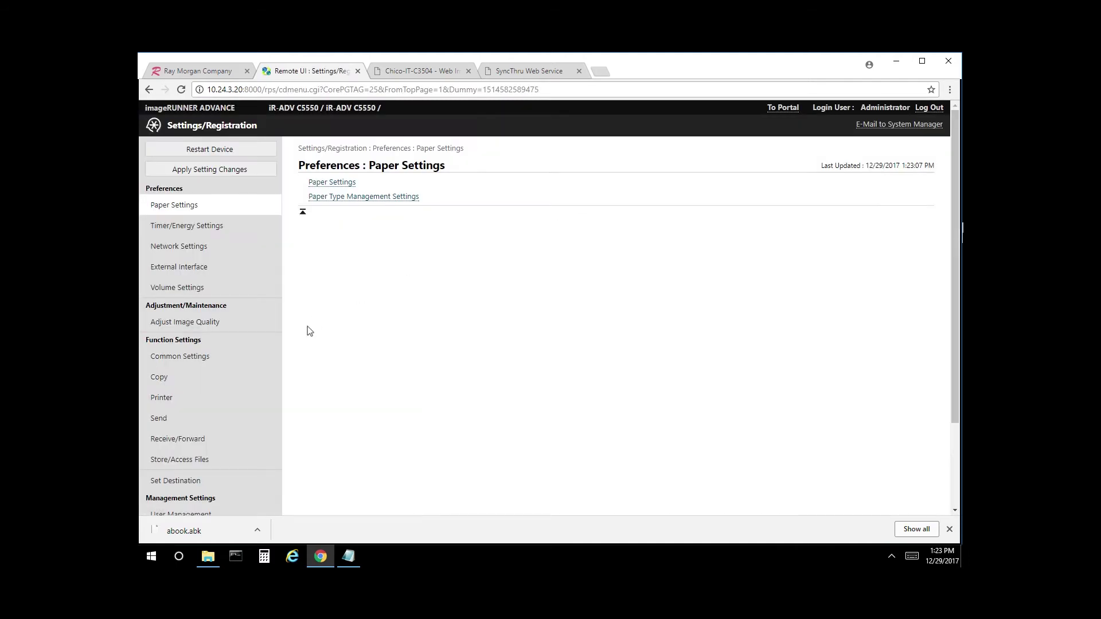
scroll(256, 432, down, 2)
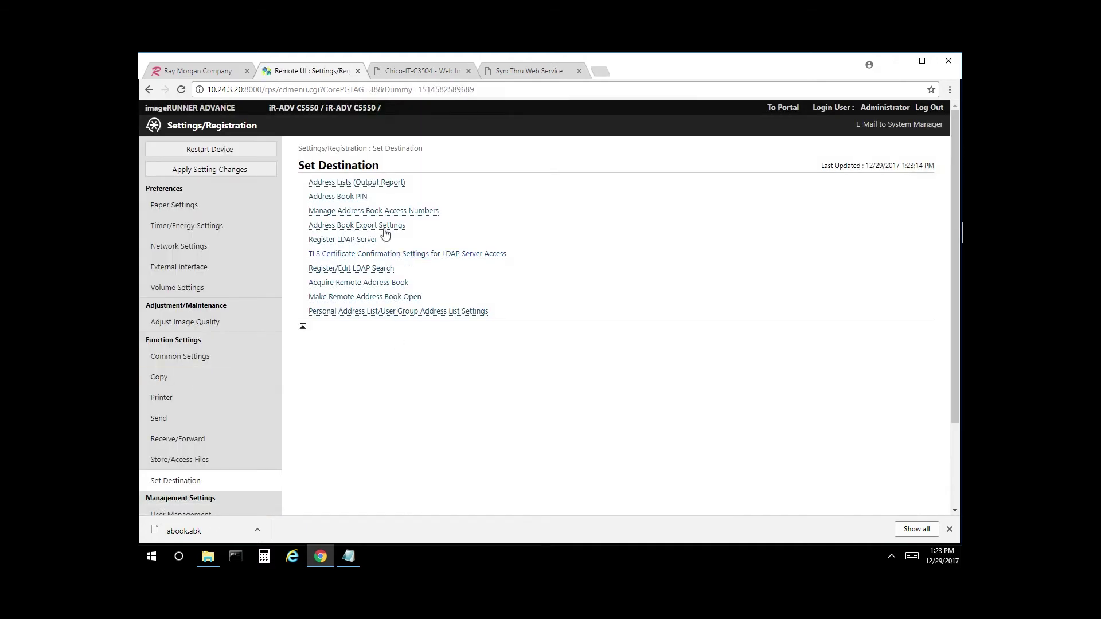
click(383, 228)
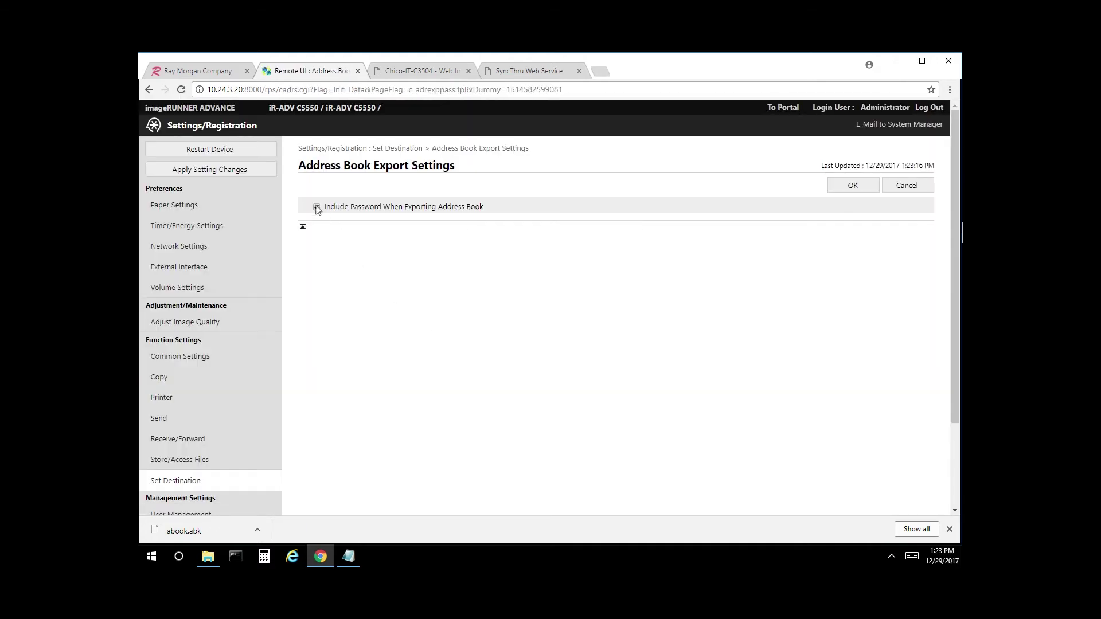
click(317, 207)
click(862, 188)
scroll(253, 374, down, 2)
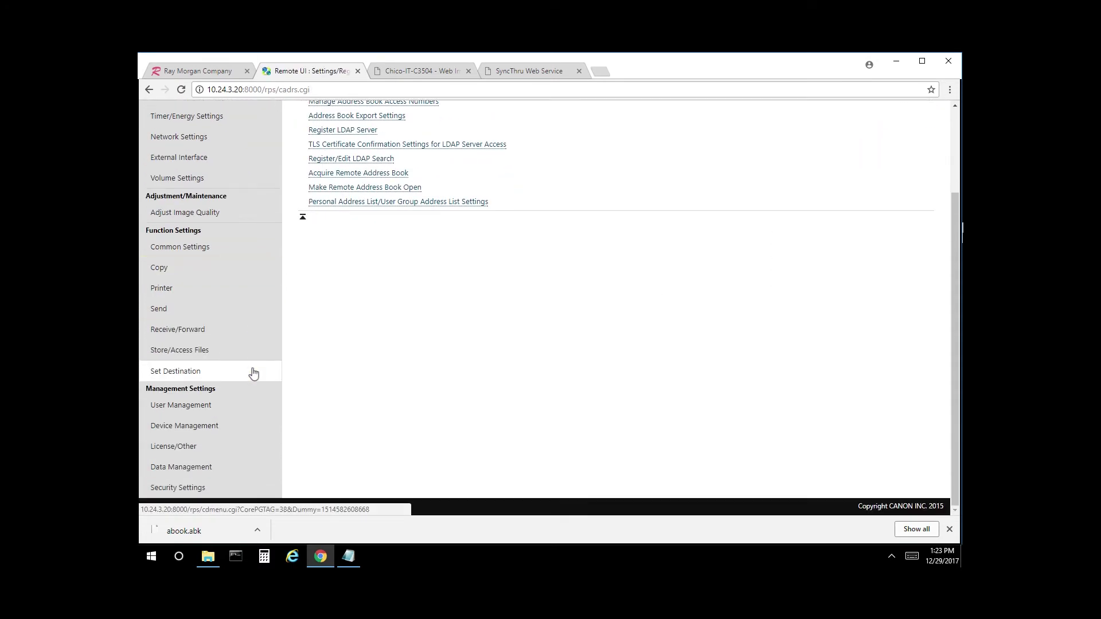
click(191, 466)
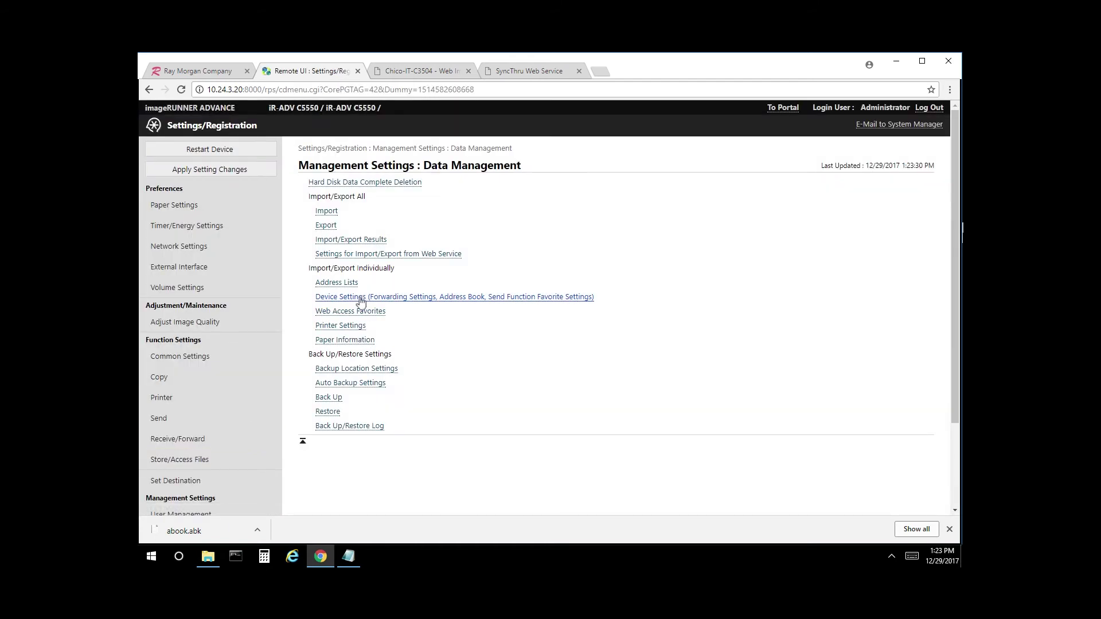
Step: Open individual Address Lists import/export and start exporting Address List 01 :Email List
click(338, 284)
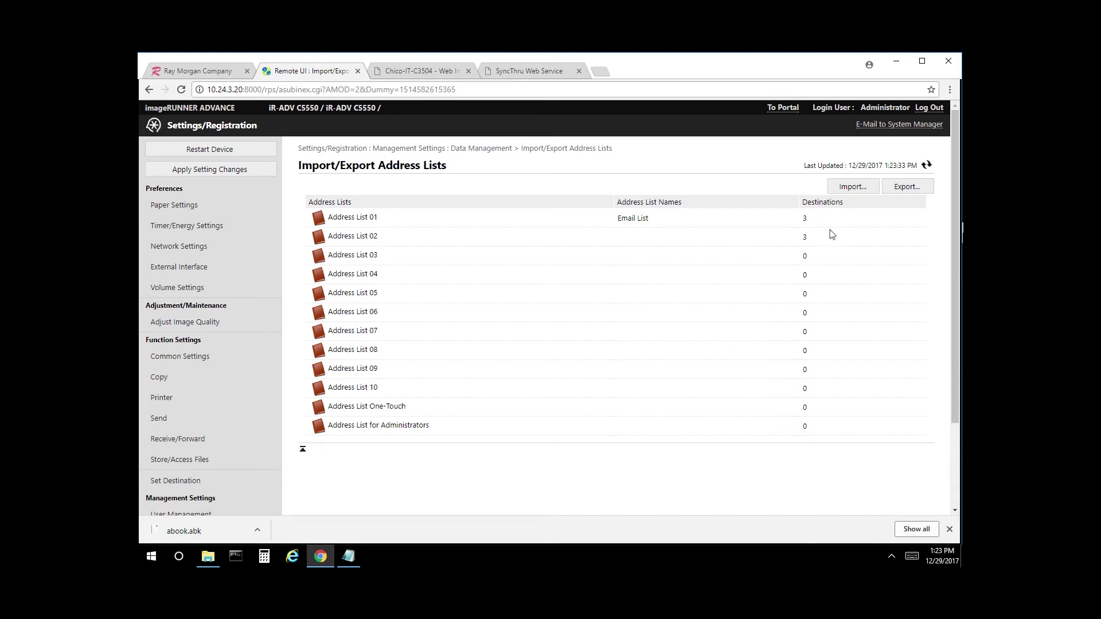
click(906, 187)
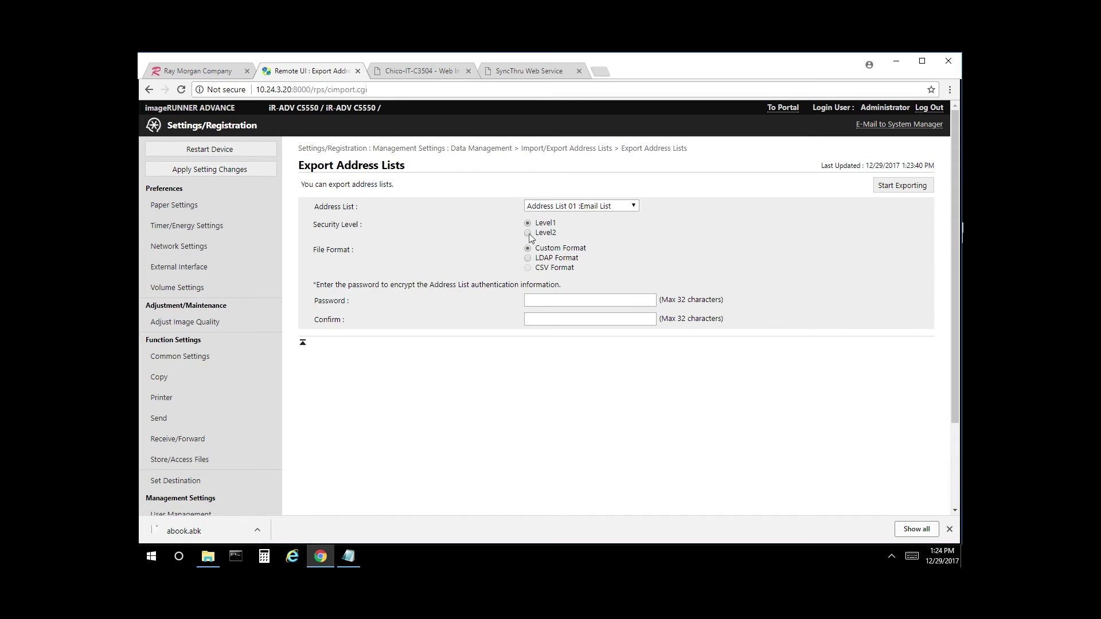
Step: Export Address List 01 with a confirmed encryption password, saving it as abook (1).abk
click(636, 208)
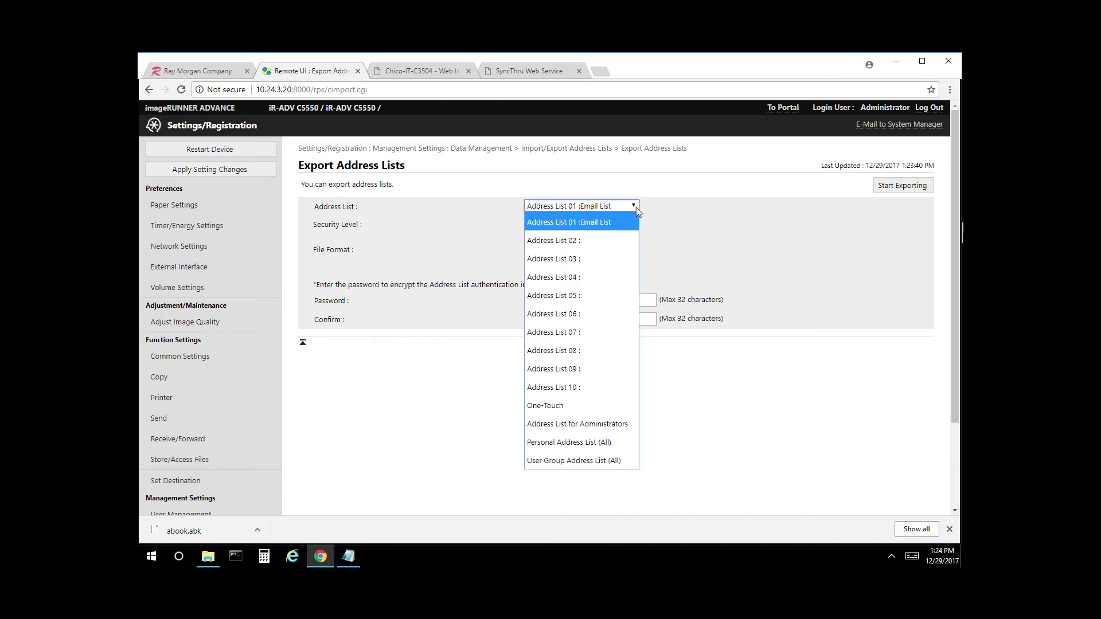
click(636, 209)
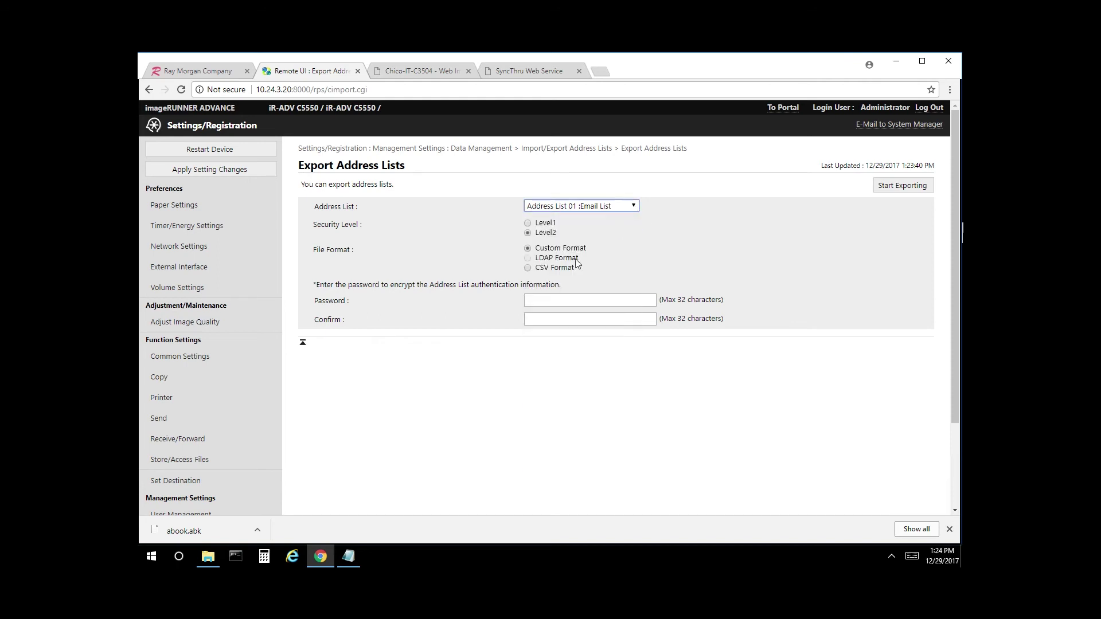
click(562, 297)
text(••••)
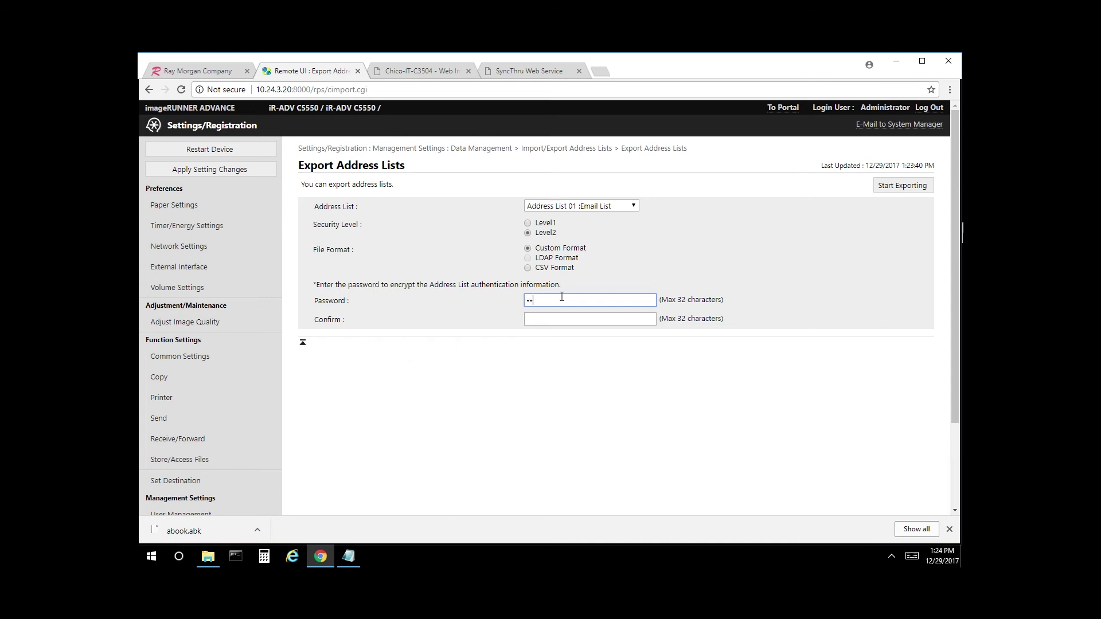
key(Tab)
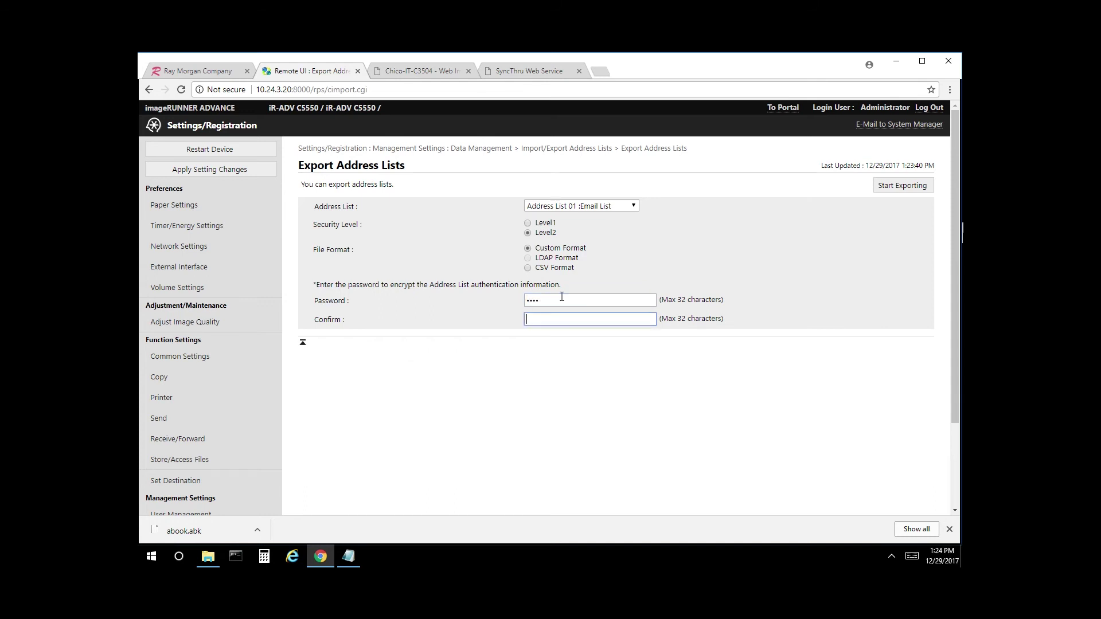
text(•••)
click(905, 187)
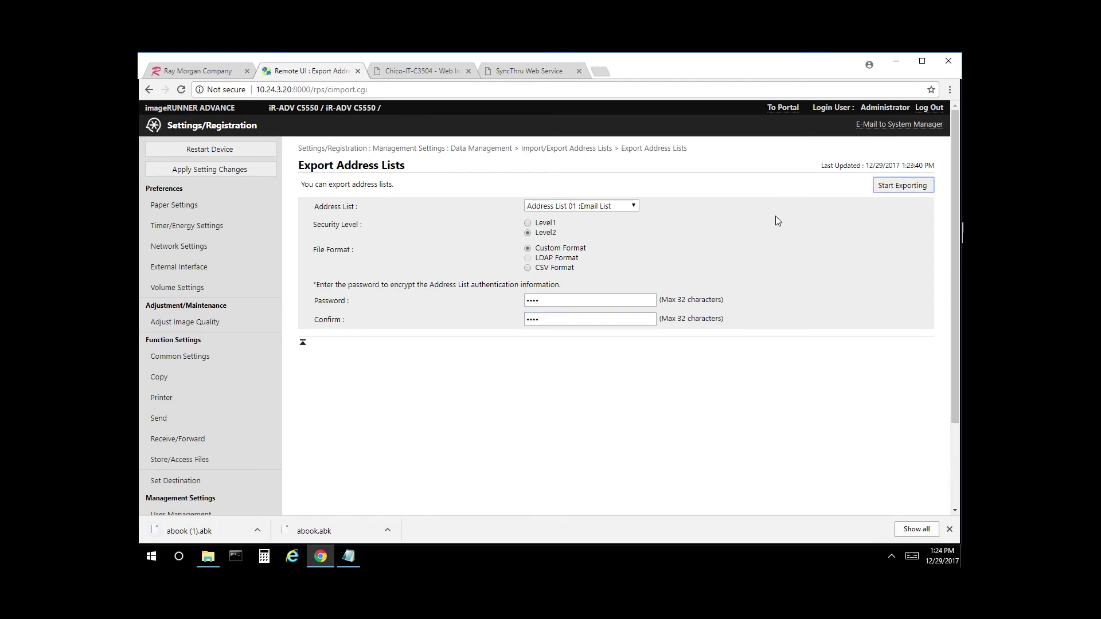
click(950, 530)
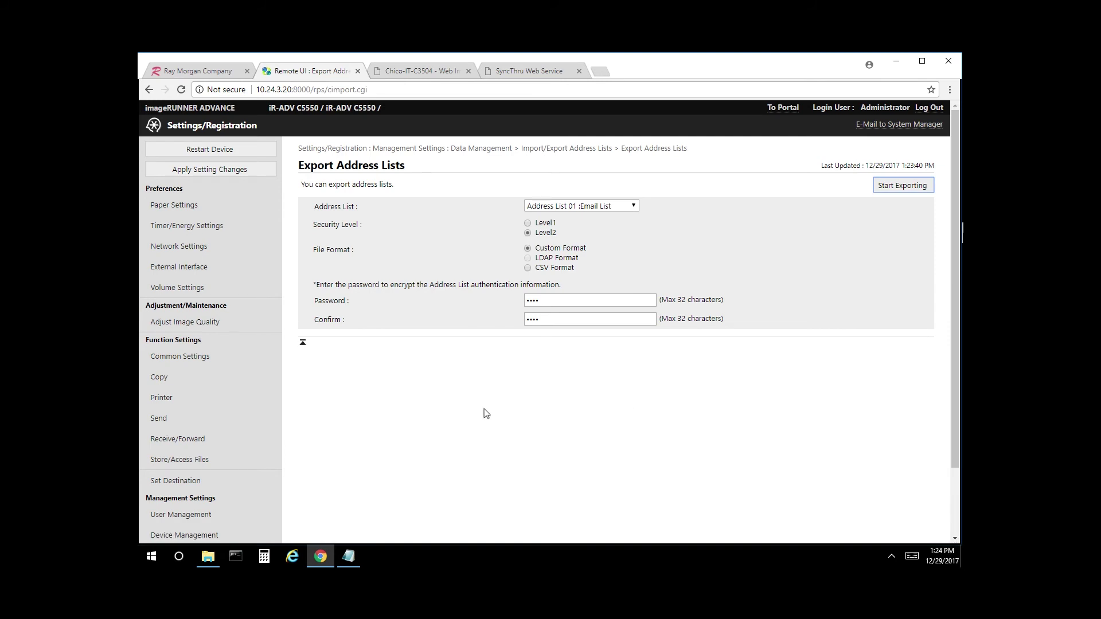
Step: Compare the sizes of abook (1).abk and abook.abk in Downloads, then minimize Explorer
click(214, 565)
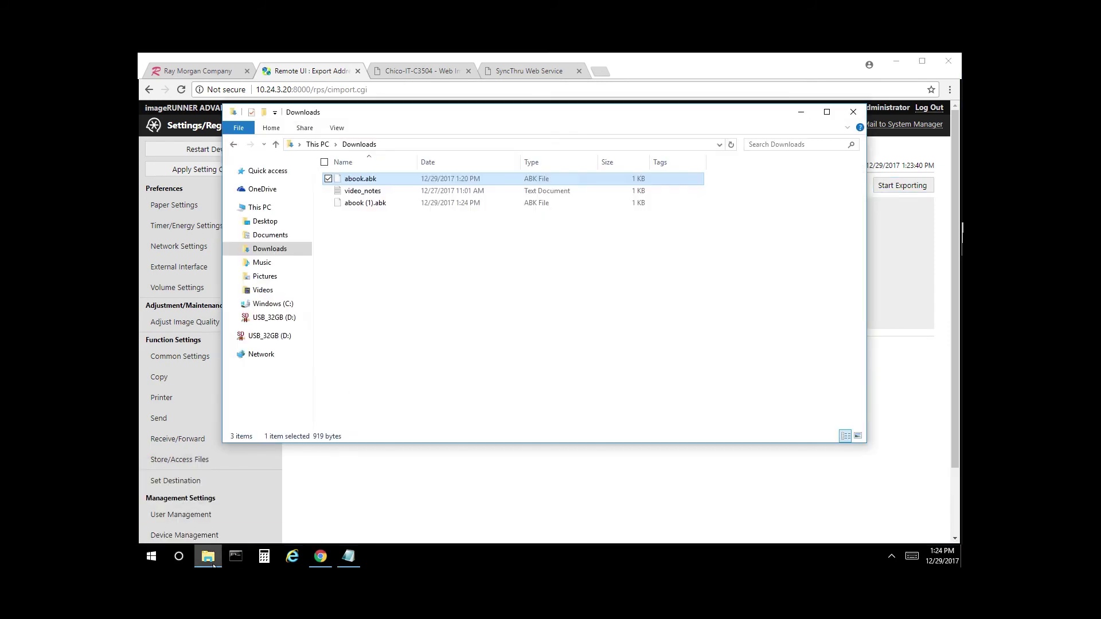
click(373, 209)
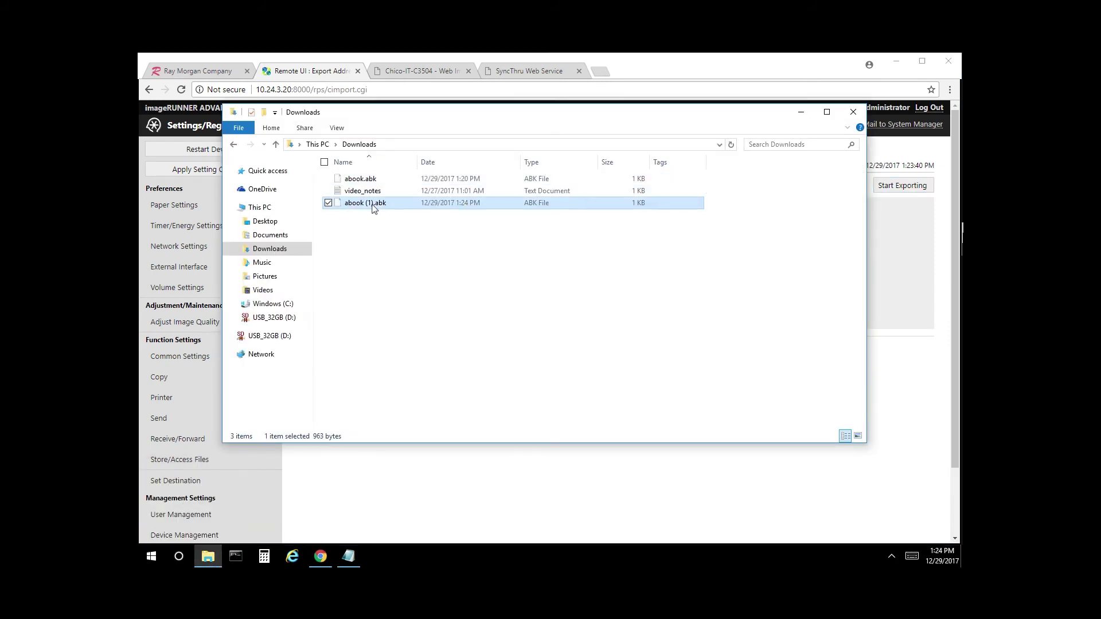
click(370, 182)
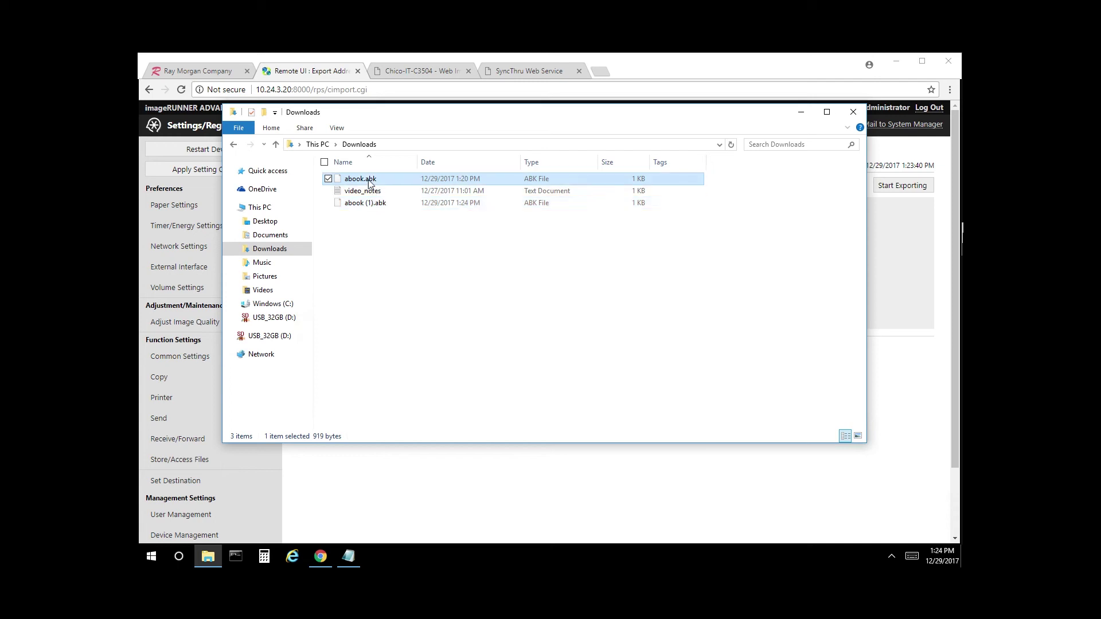
click(801, 111)
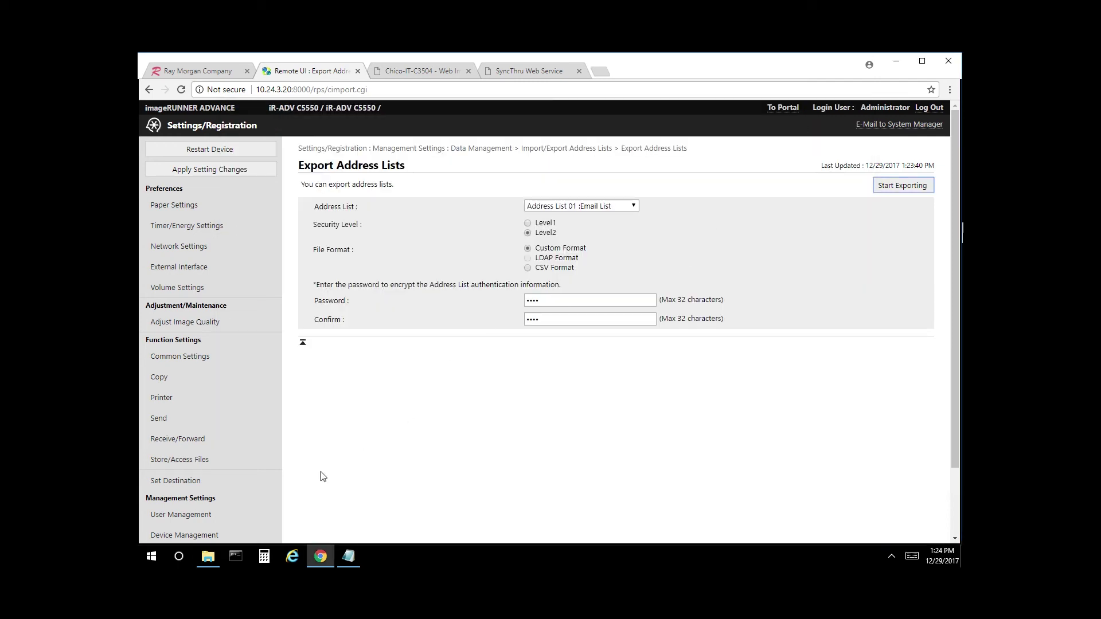
Step: Go to Data Management > Address Lists and open the Import form
scroll(302, 466, down, 1)
scroll(302, 466, down, 2)
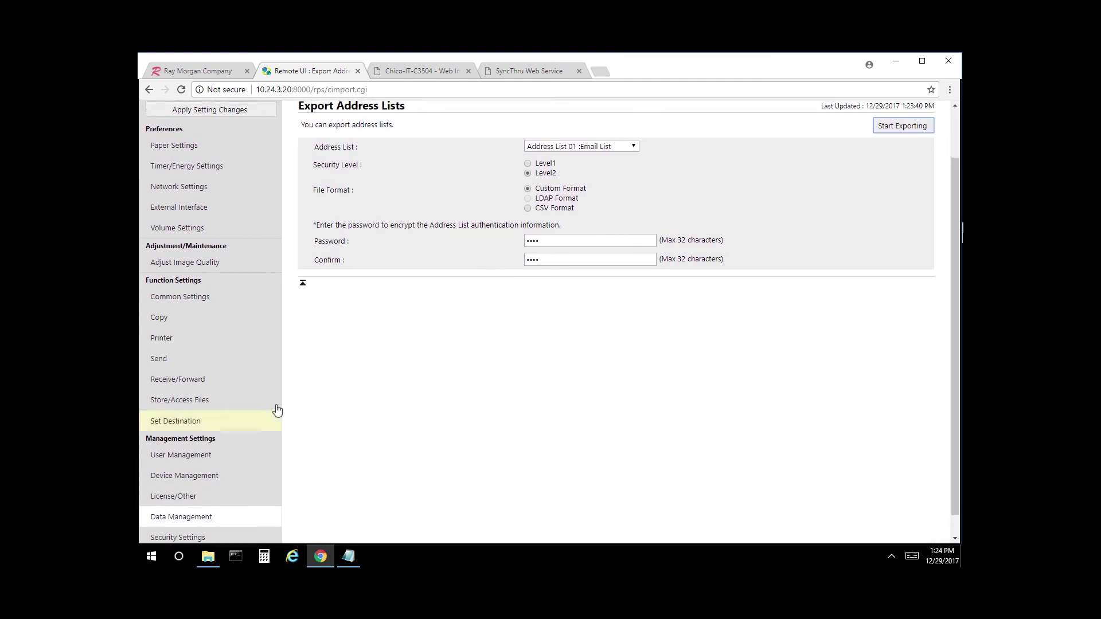
click(171, 521)
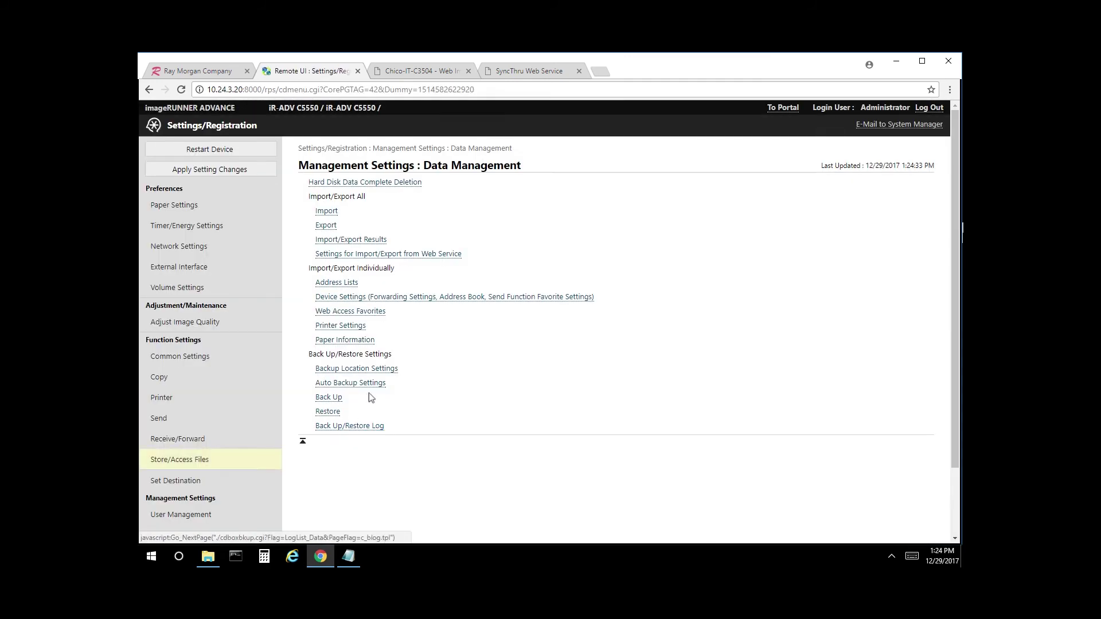
click(341, 281)
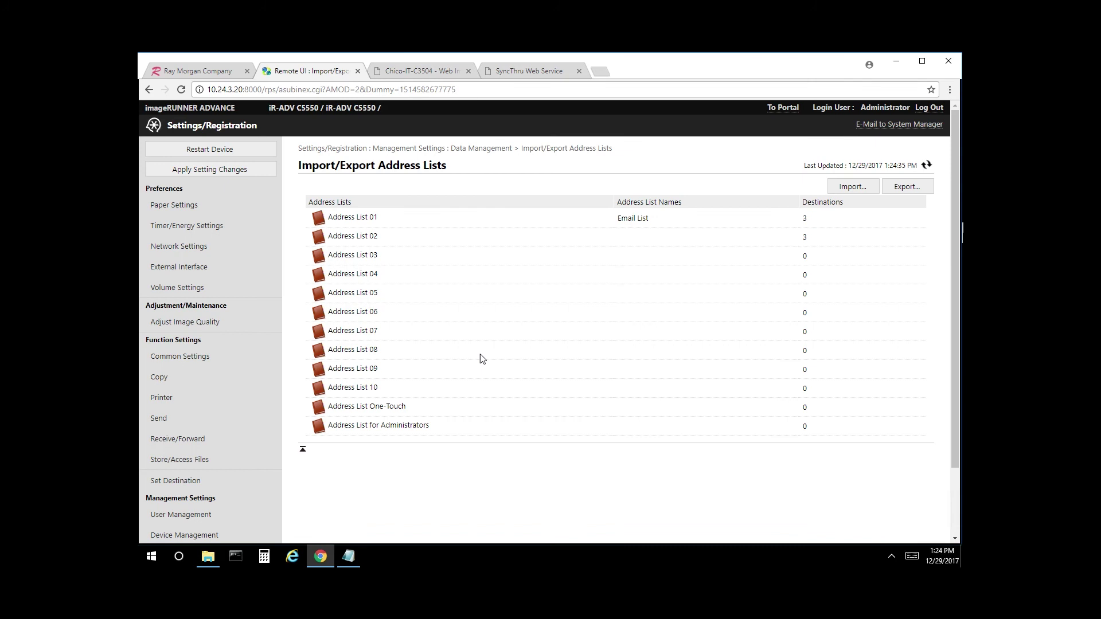
click(855, 190)
Step: Keep Add as the import method, target Address List 03, and browse for the file
click(598, 246)
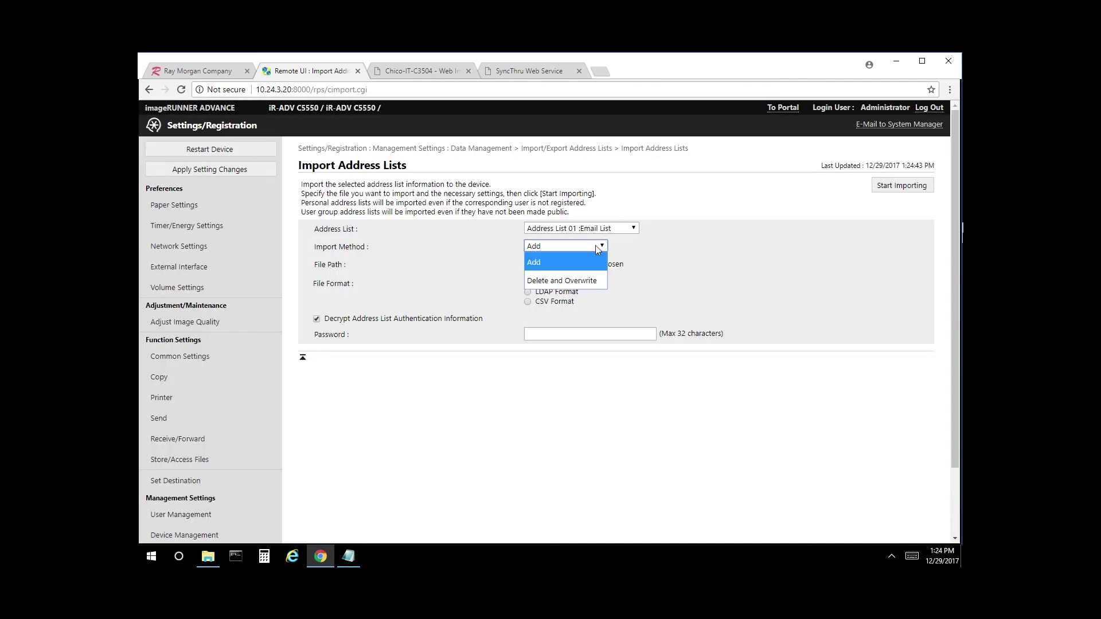
click(598, 246)
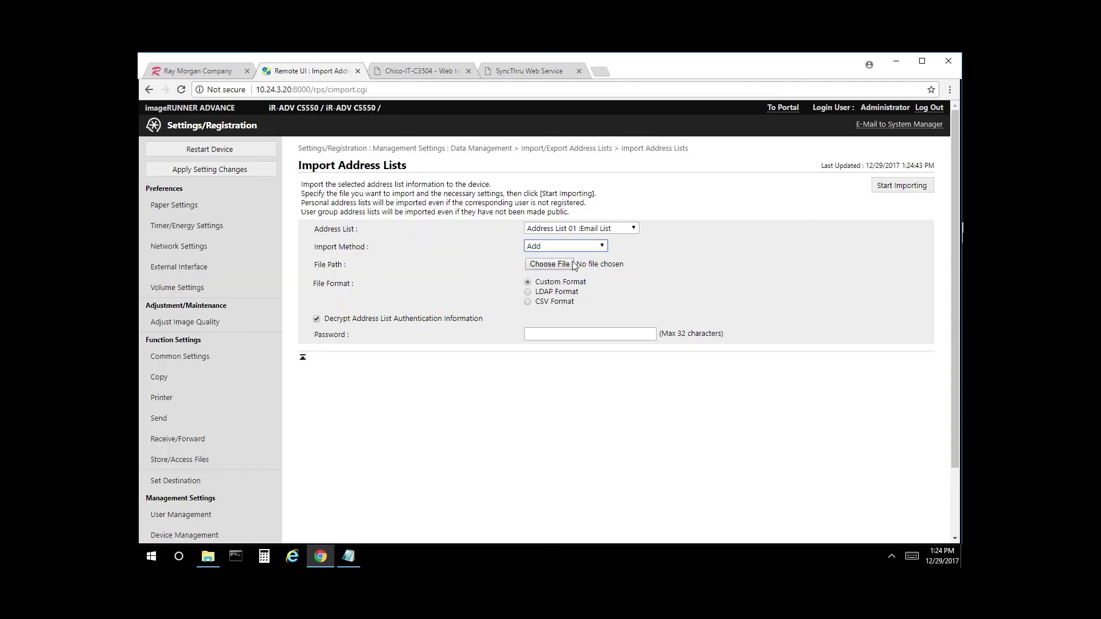
click(602, 228)
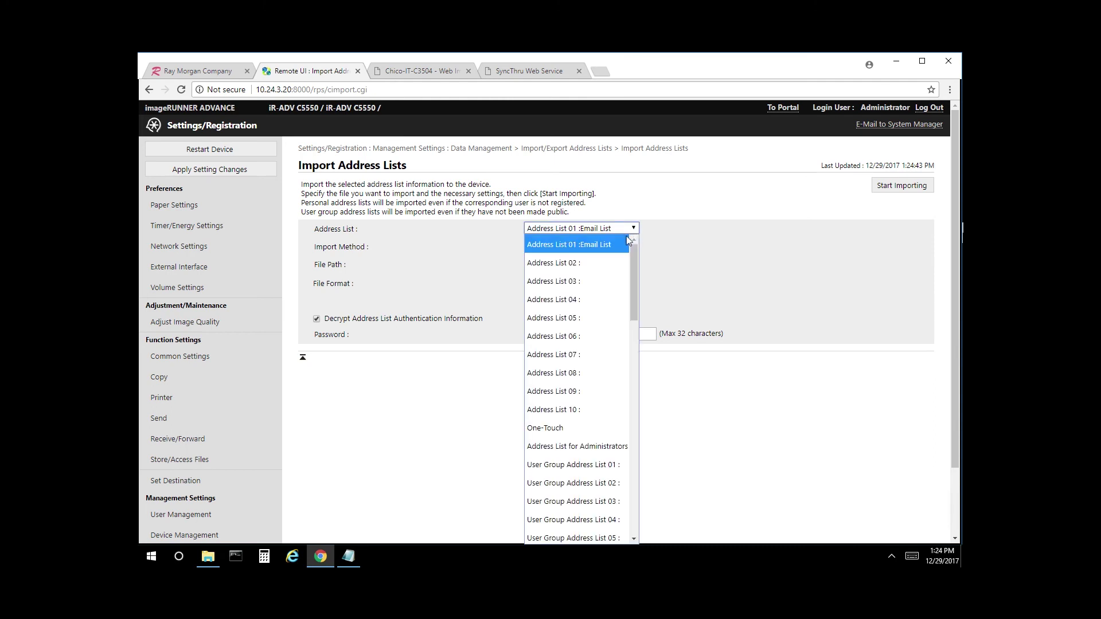
click(607, 280)
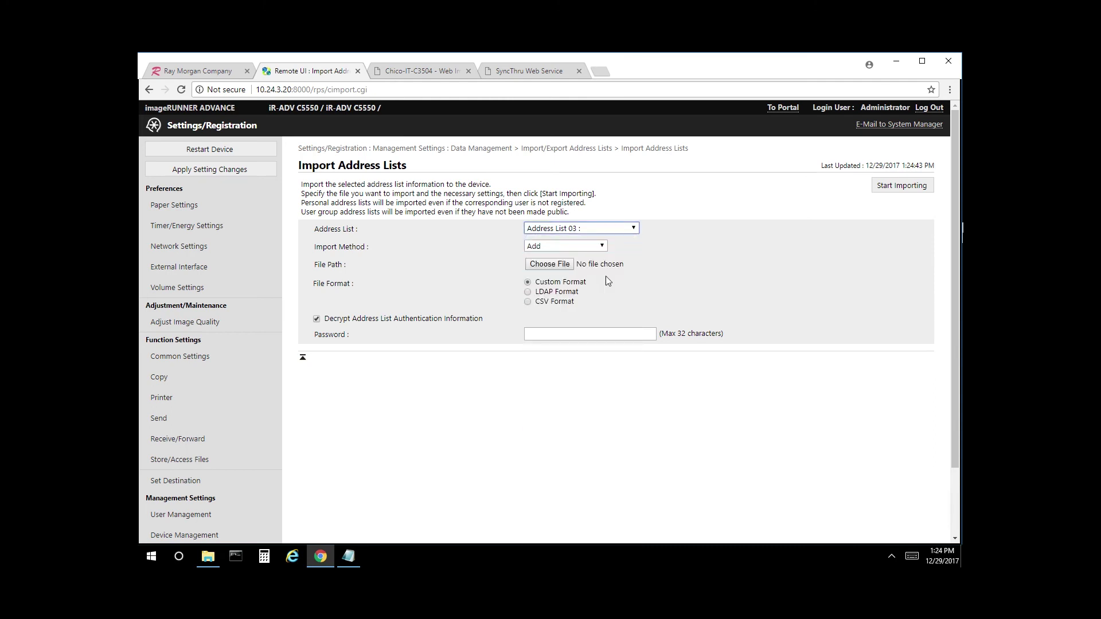
click(562, 266)
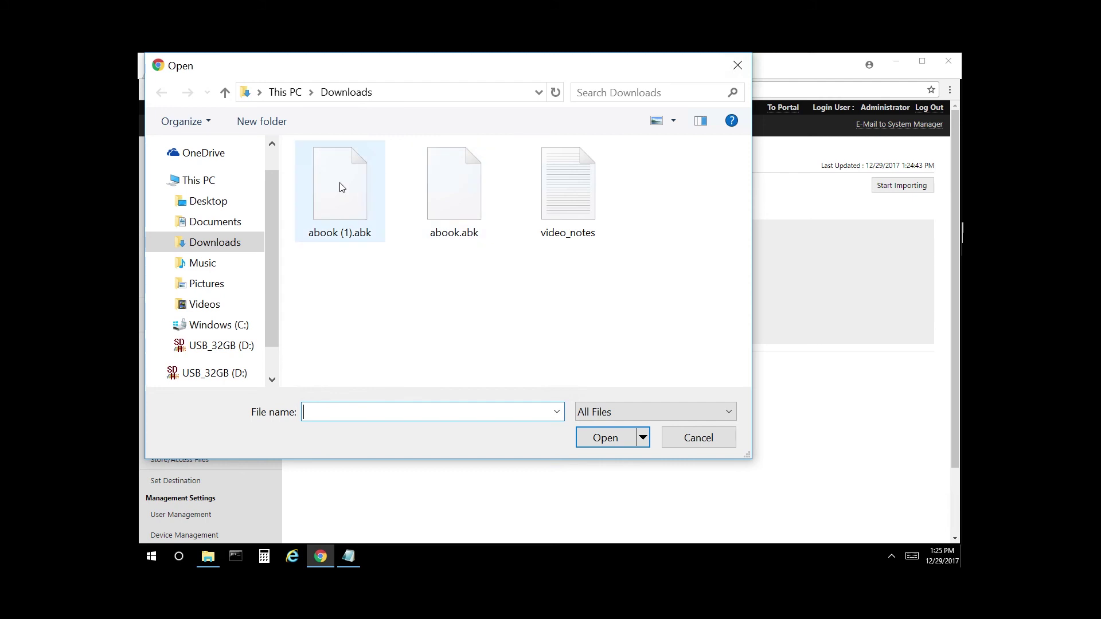
Step: Import abook (1).abk into Address List 03 using its decryption password and confirm
click(340, 182)
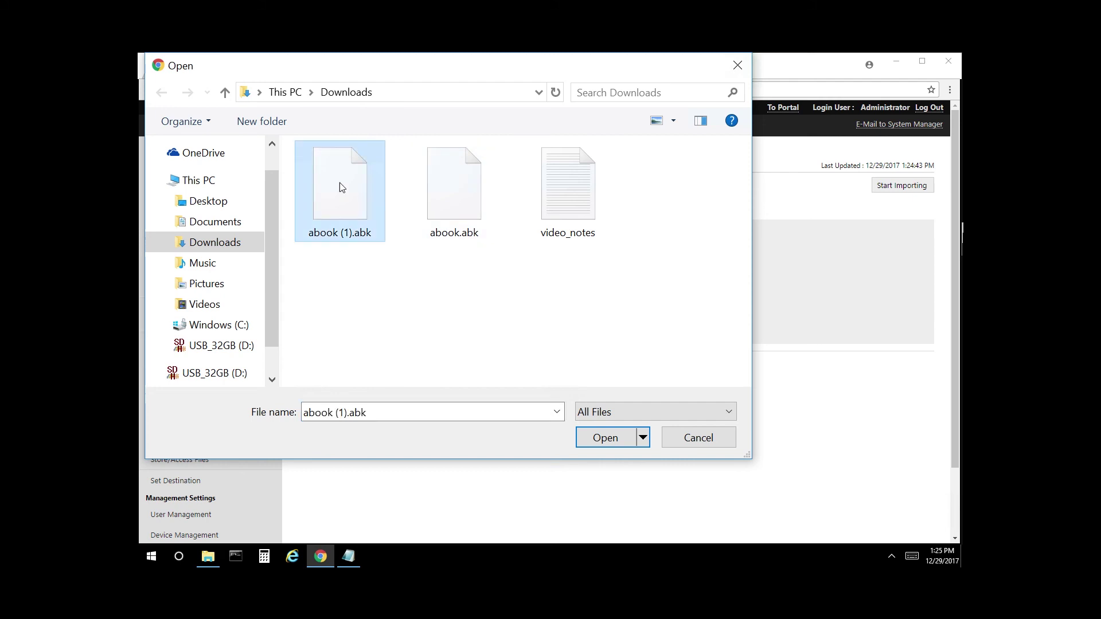
click(607, 438)
click(550, 339)
text(****)
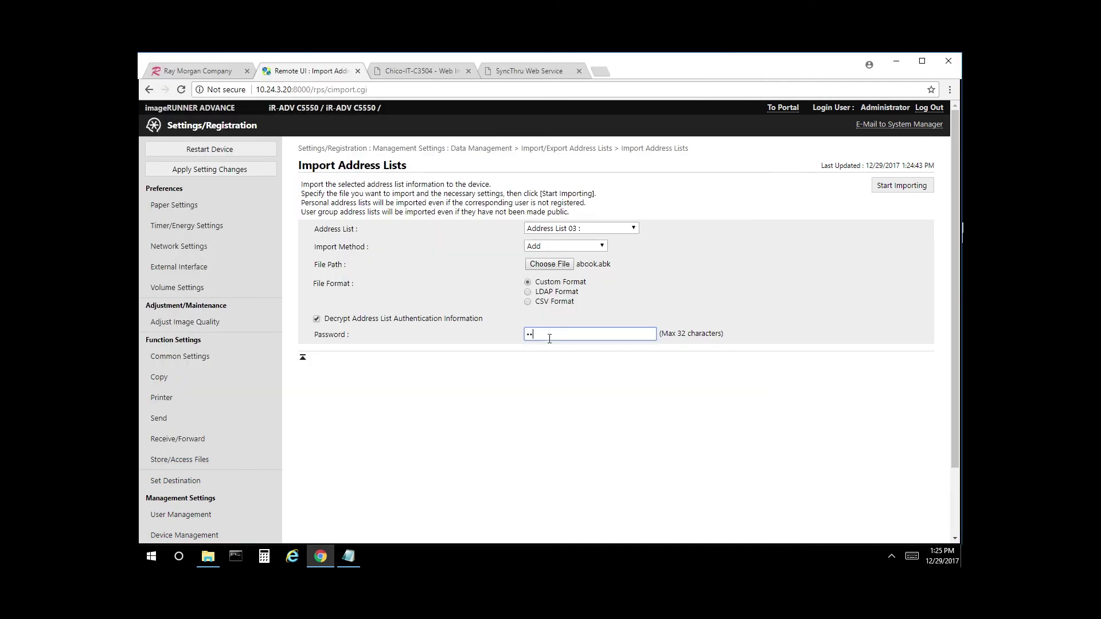
click(902, 185)
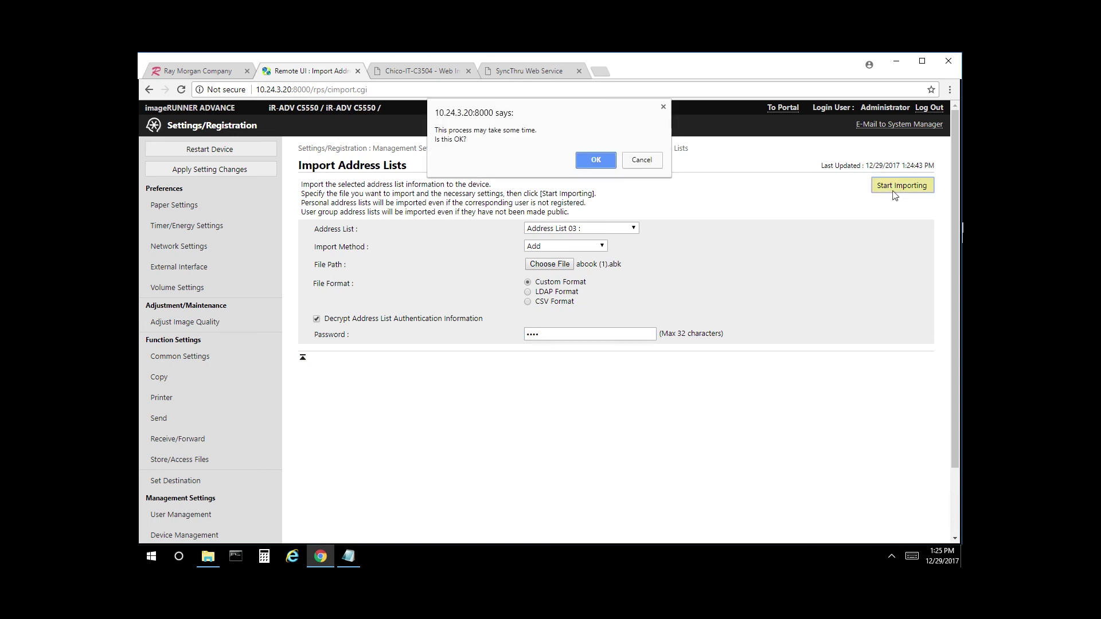
click(595, 164)
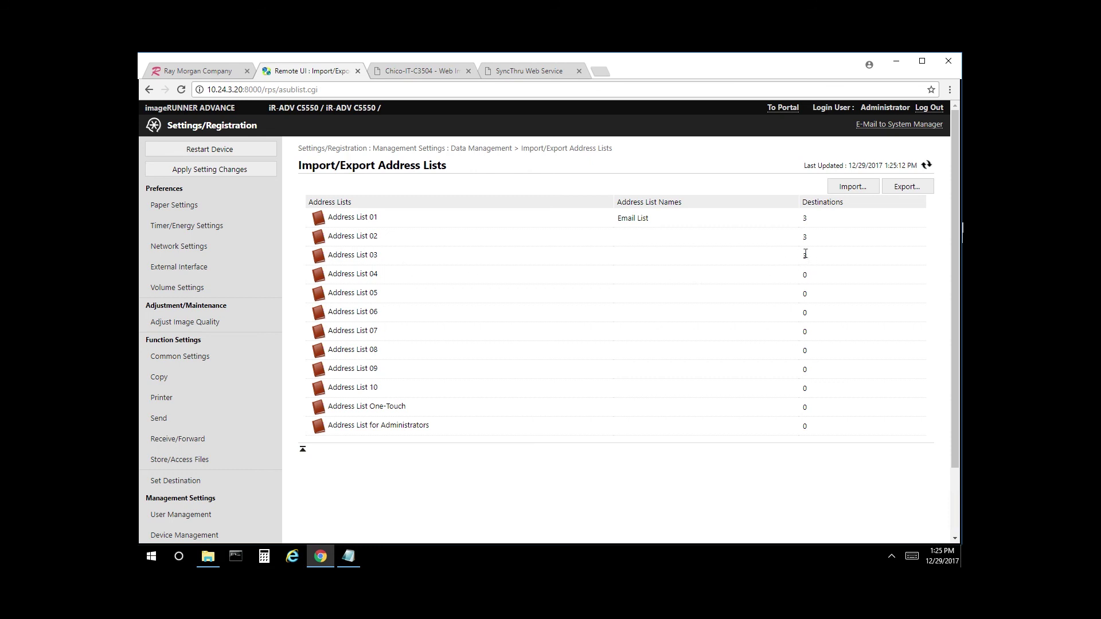
Step: Return to the portal and open Address List 03 in the Address Book to view its entries
click(781, 108)
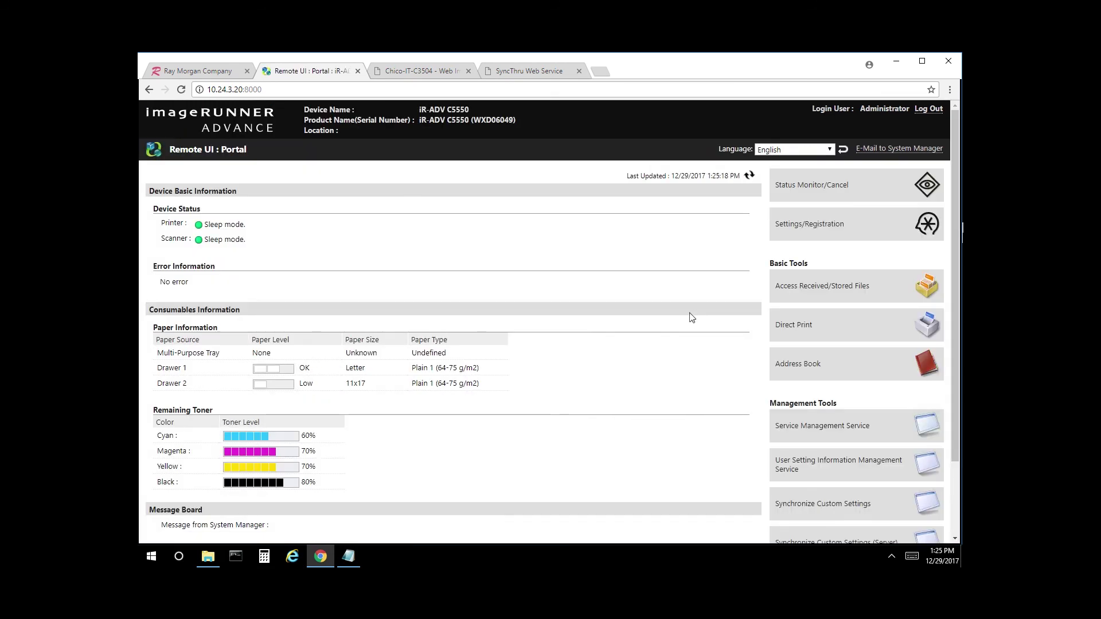
click(799, 368)
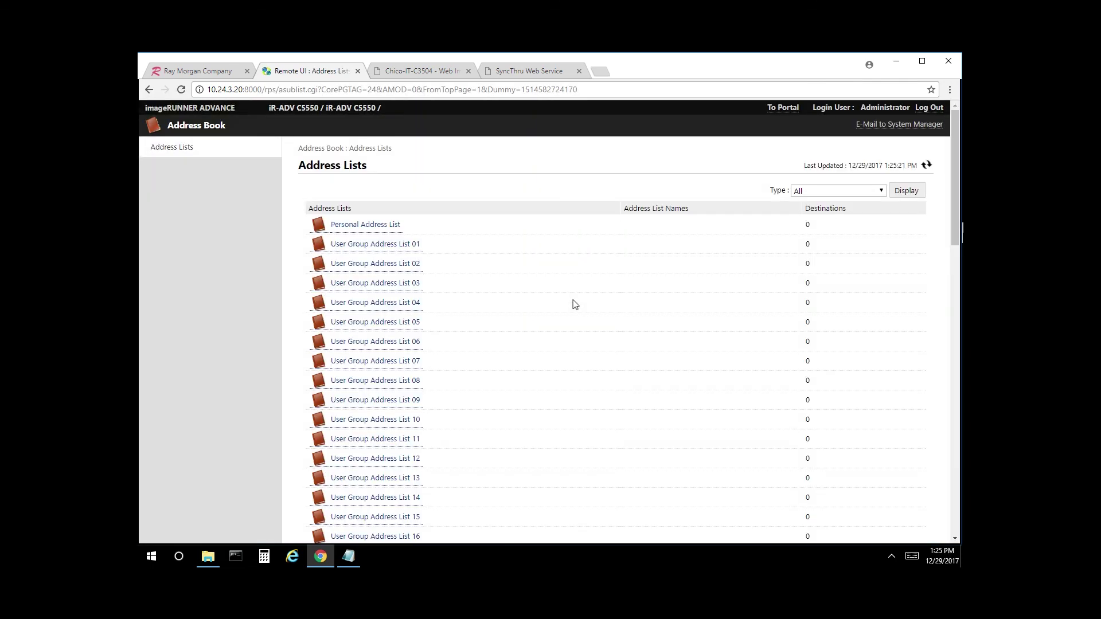
scroll(576, 304, down, 10)
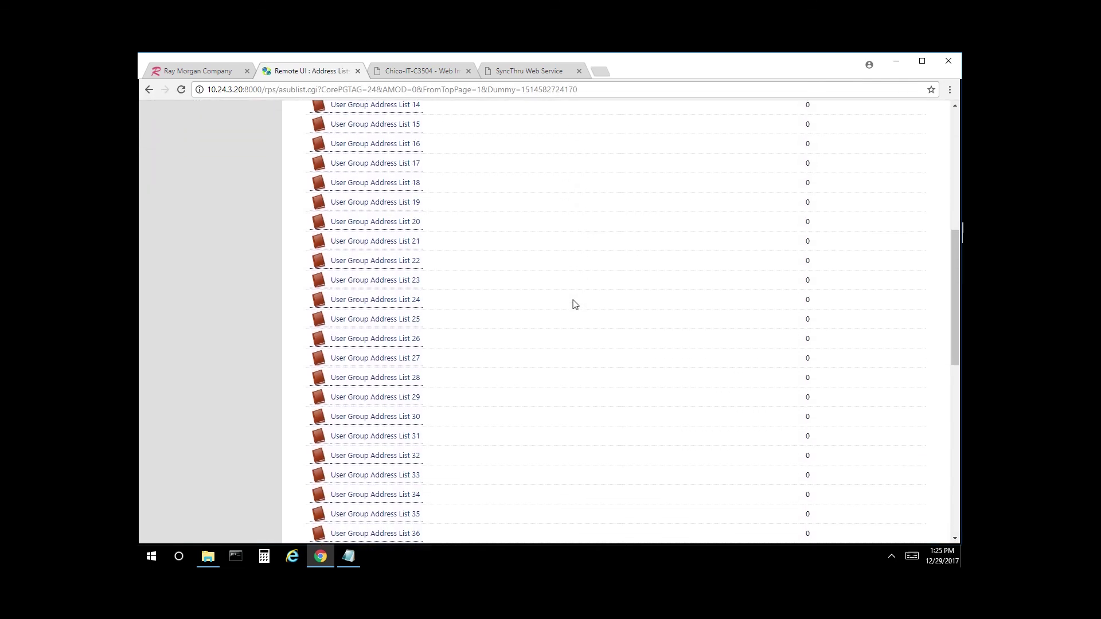
scroll(575, 304, down, 6)
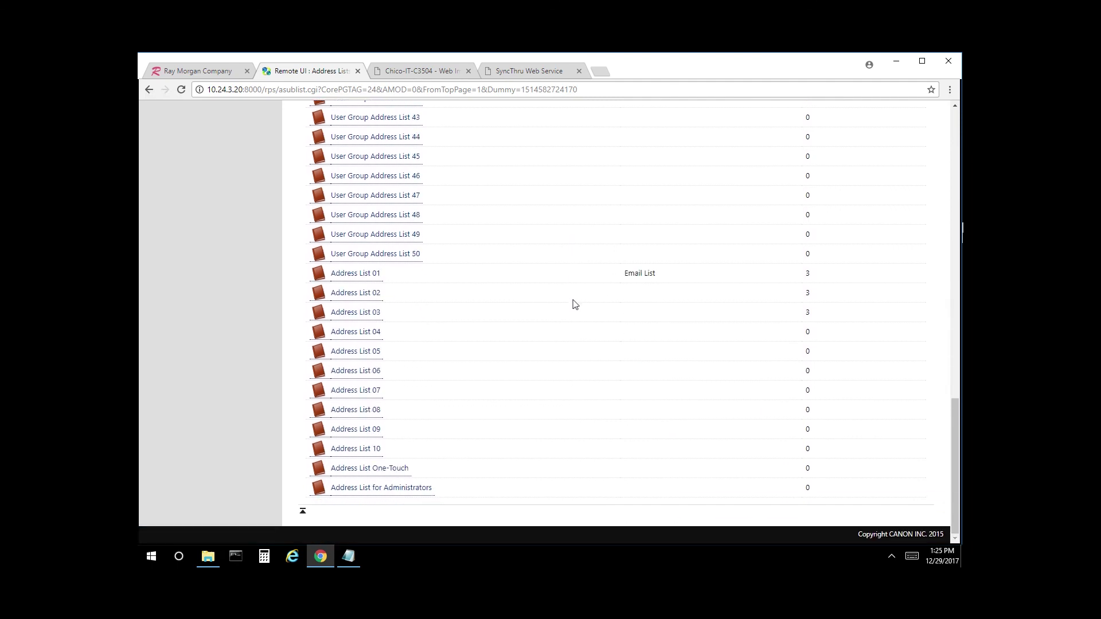
click(380, 314)
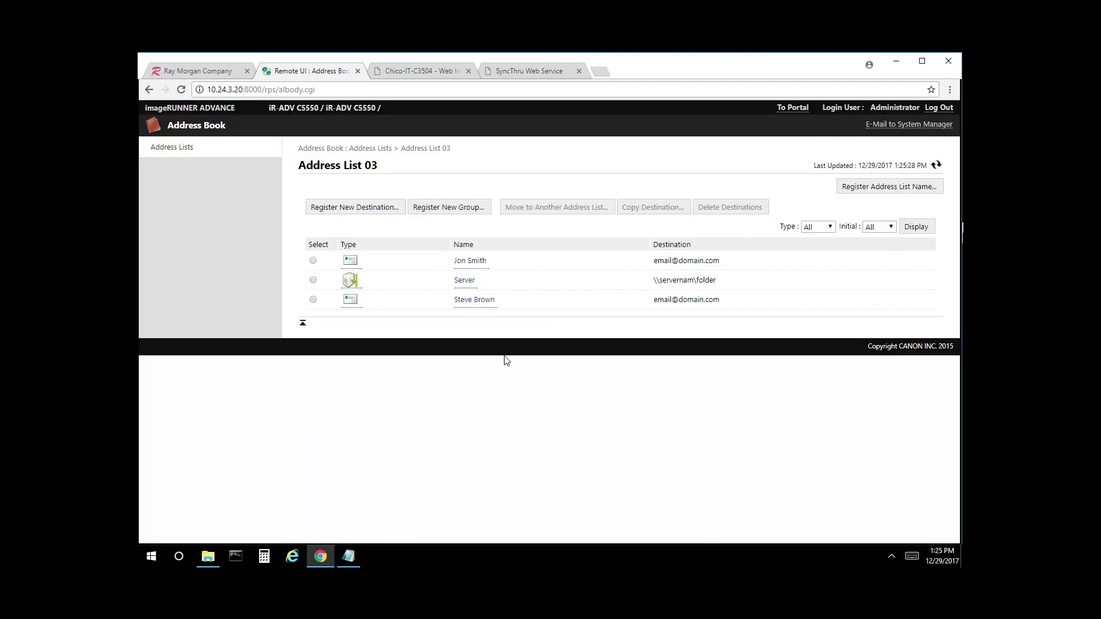